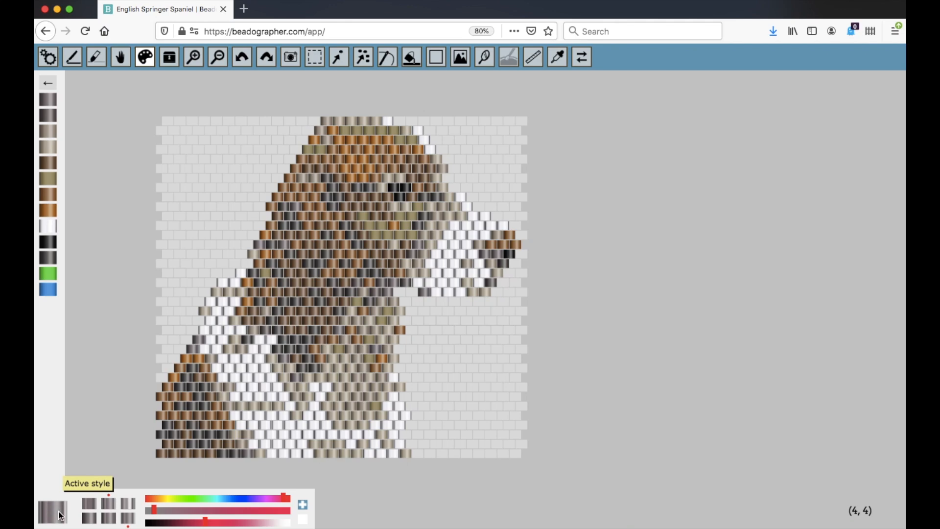
Enable a secondary color for the active grey style and move its hue through blue to cyan, shifting the hue from pink toward violet.
left_click(302, 520)
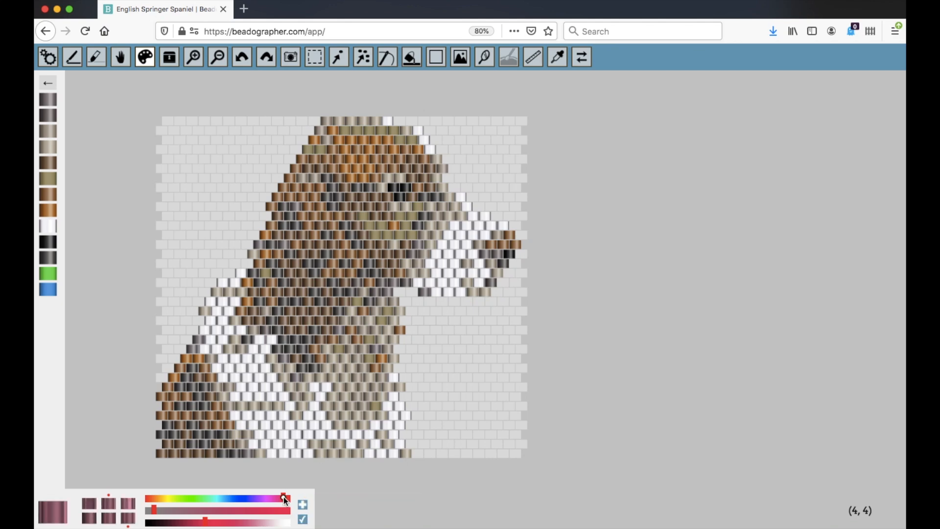
left_click_drag(283, 496, 244, 502)
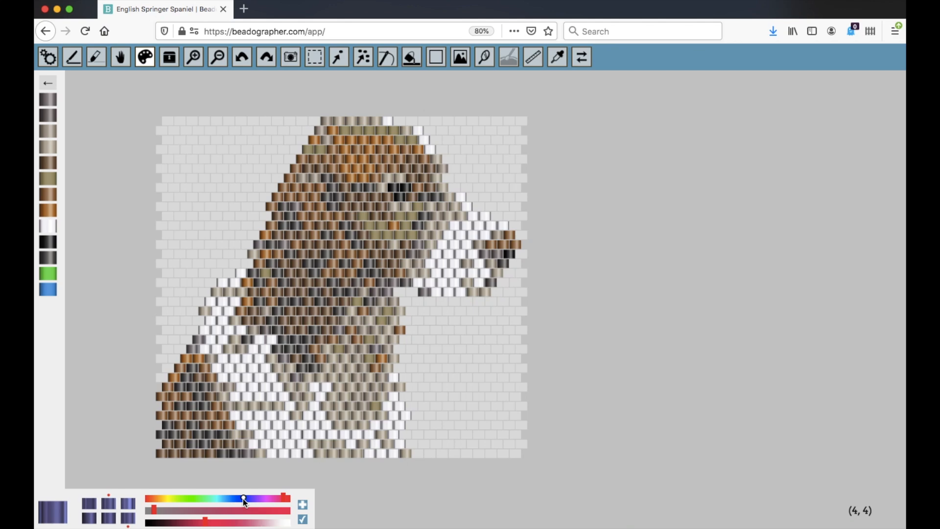
left_click_drag(243, 498, 216, 498)
mouse_move(279, 499)
left_mouse_down()
mouse_move(217, 496)
mouse_move(280, 500)
mouse_move(243, 499)
mouse_move(259, 499)
left_mouse_up()
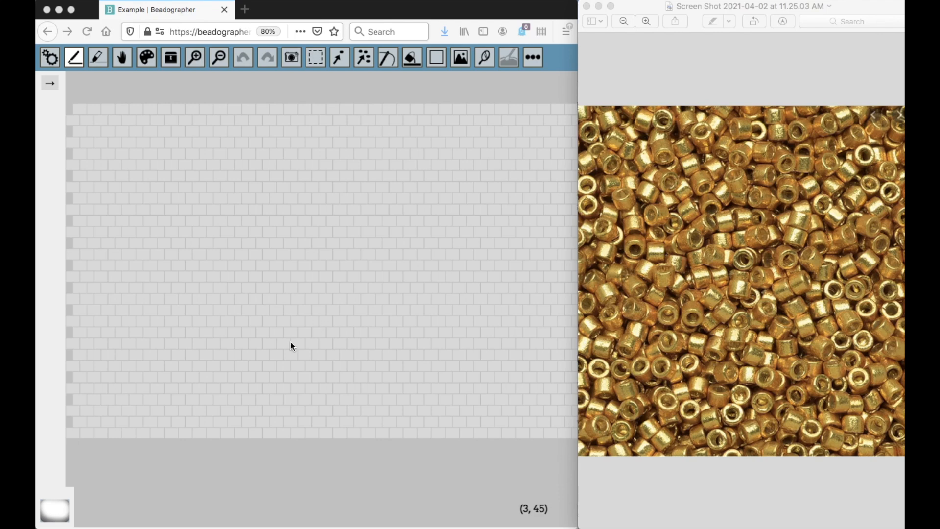
Mix a gold bead color in the active style with a yellow-orange hue and roughly medium saturation and luminosity.
left_click(55, 510)
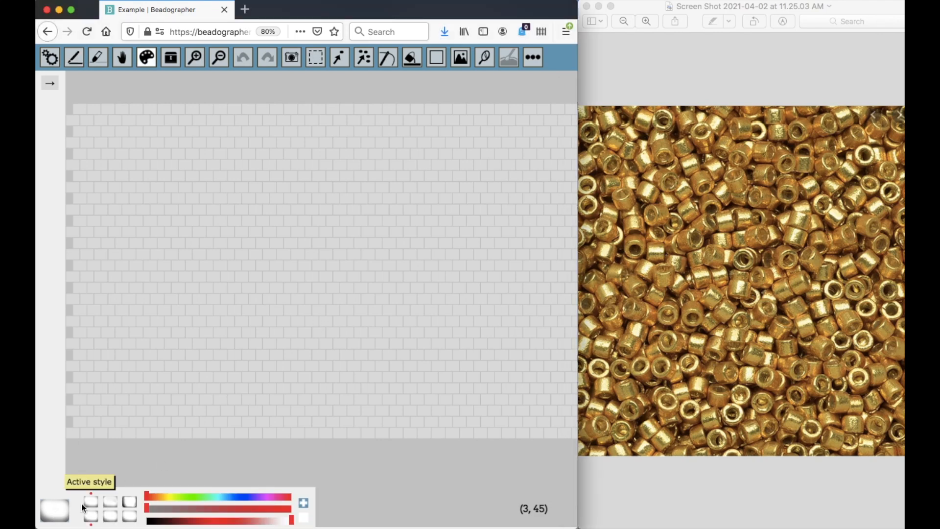
left_click(152, 496)
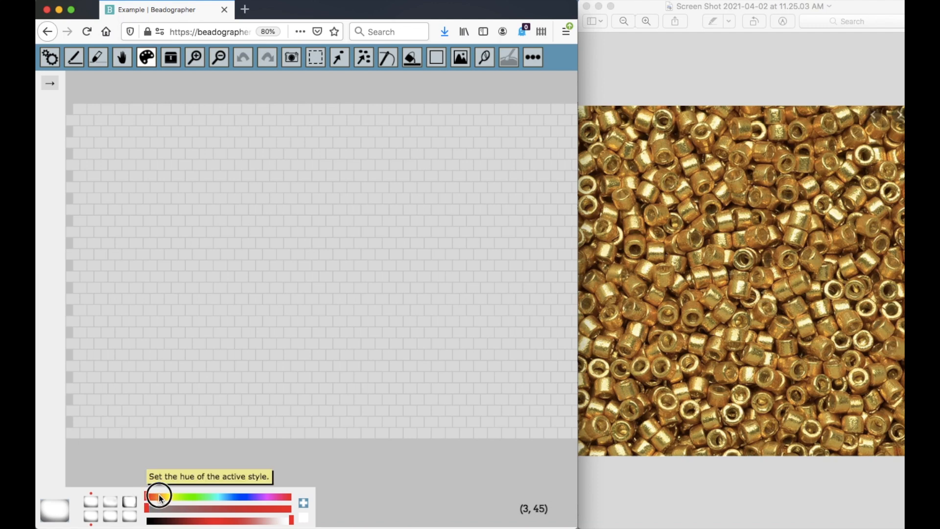
left_click_drag(159, 495, 166, 496)
left_click(160, 507)
left_click(216, 508)
left_click(238, 520)
left_click_drag(238, 520, 215, 520)
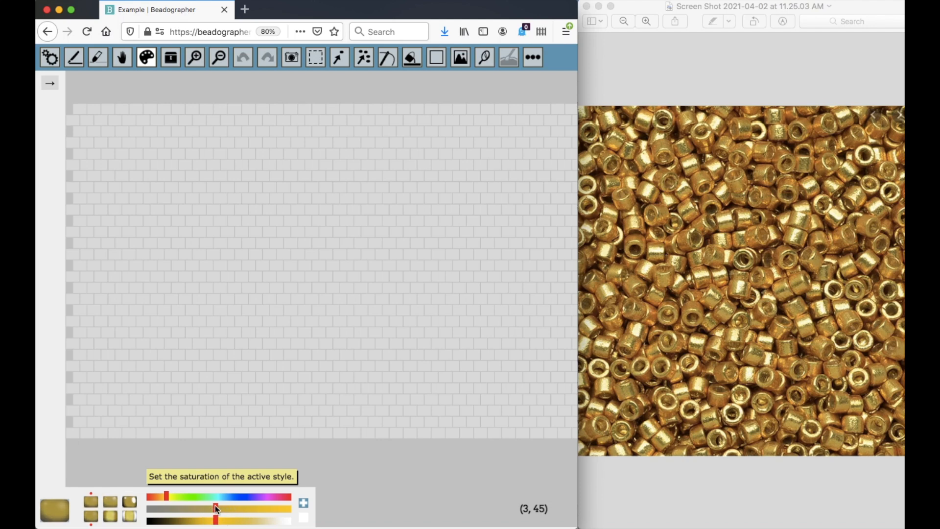
Give the gold style the high-shine finish and paint a small five-row bead cluster in the upper left of the pattern.
left_click(131, 501)
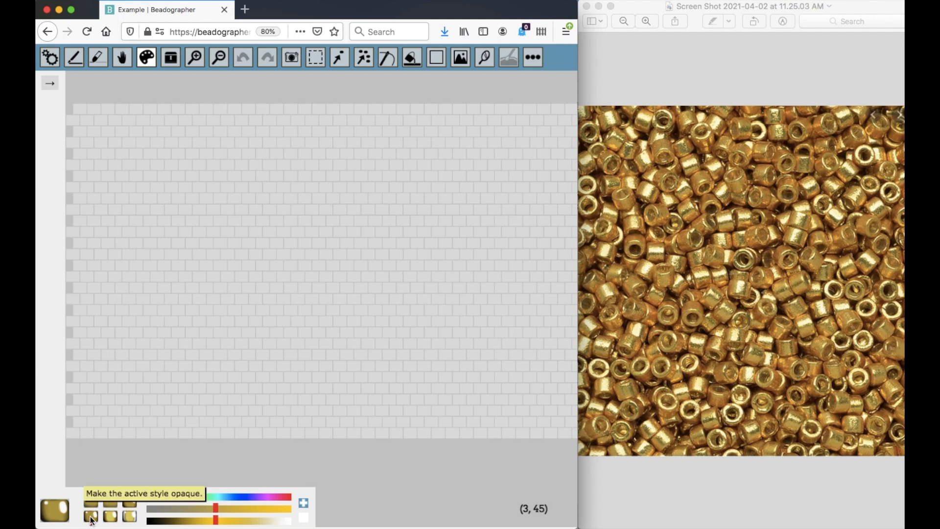
left_click(77, 58)
mouse_move(199, 198)
left_mouse_down()
mouse_move(218, 178)
mouse_move(203, 193)
mouse_move(210, 201)
mouse_move(194, 185)
mouse_move(214, 208)
left_mouse_up()
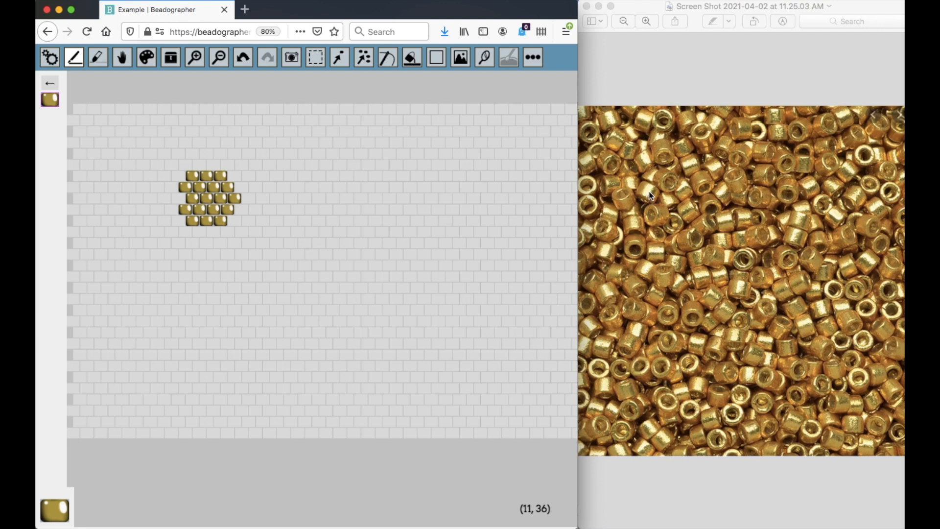
Enable the secondary color for the gold style and set its highlight hue to golden yellow-orange.
left_click(66, 514)
left_click(303, 517)
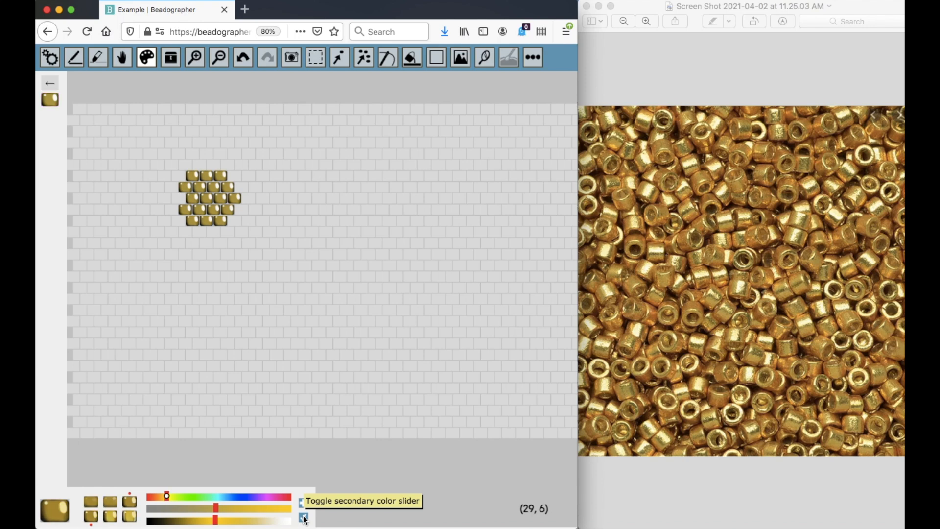
left_click(166, 496)
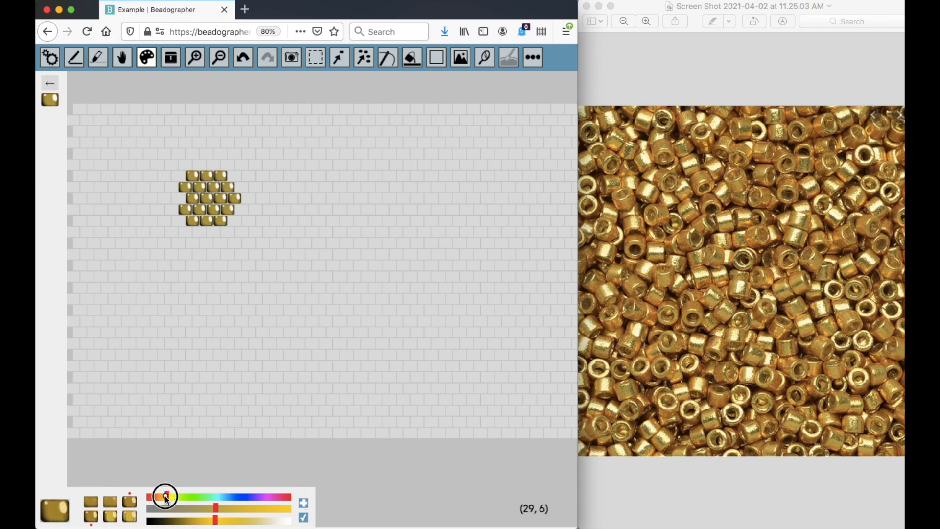
mouse_move(167, 496)
left_mouse_down()
mouse_move(193, 500)
mouse_move(153, 497)
mouse_move(175, 497)
mouse_move(166, 501)
left_mouse_up()
Add the gold style with colored highlights to the palette and paint a second bead cluster to the right of the first.
left_click(304, 504)
left_click(80, 58)
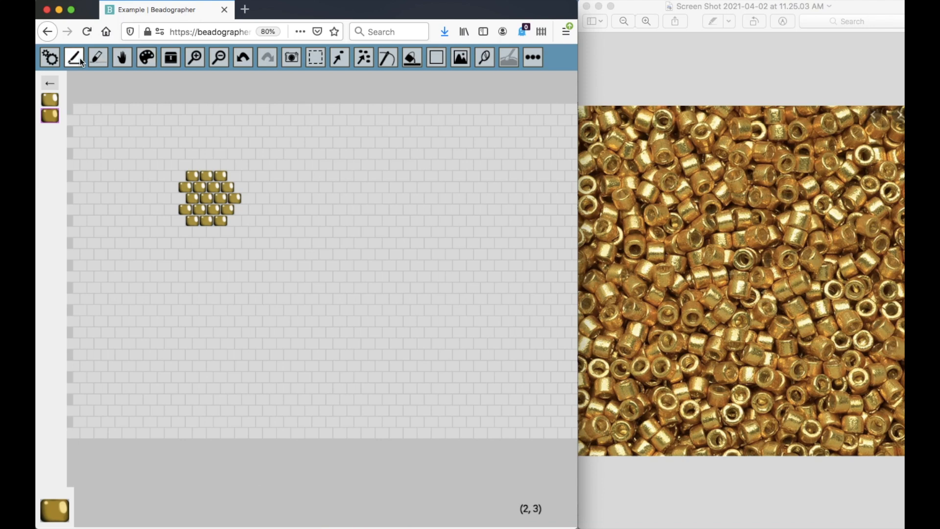
mouse_move(300, 216)
left_mouse_down()
mouse_move(284, 210)
mouse_move(294, 218)
mouse_move(295, 188)
mouse_move(319, 216)
mouse_move(307, 176)
mouse_move(288, 188)
mouse_move(317, 208)
left_mouse_up()
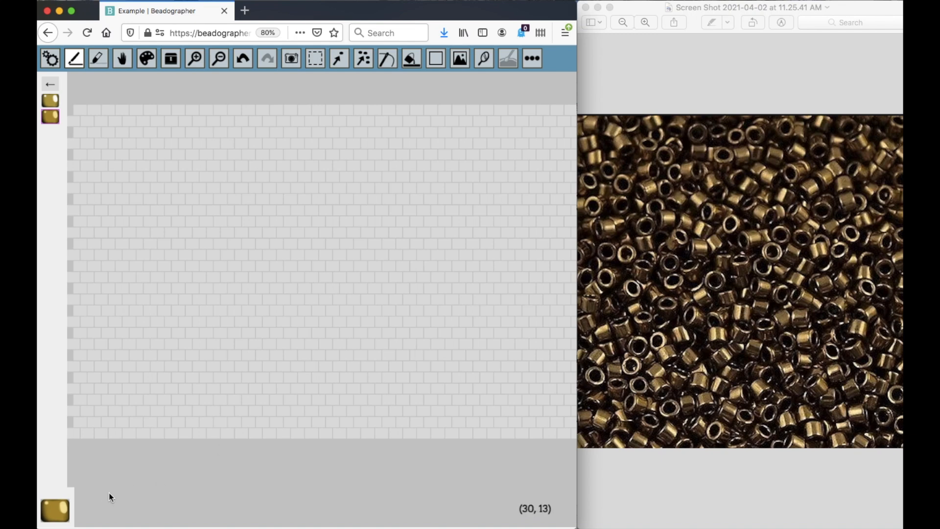
Turn off the secondary color and lower the style's luminosity and saturation to a dark bronze matching the reference beads.
left_click(57, 514)
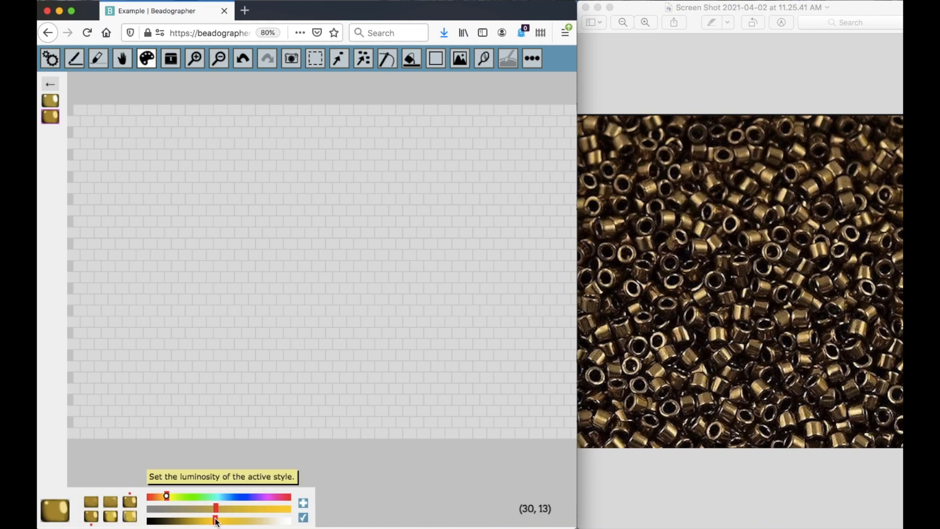
left_click(303, 517)
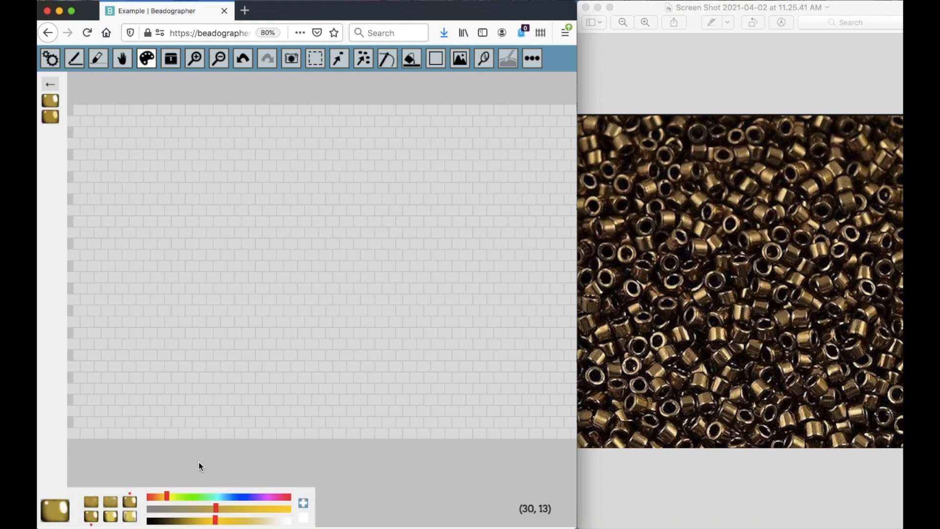
left_click_drag(215, 520, 200, 510)
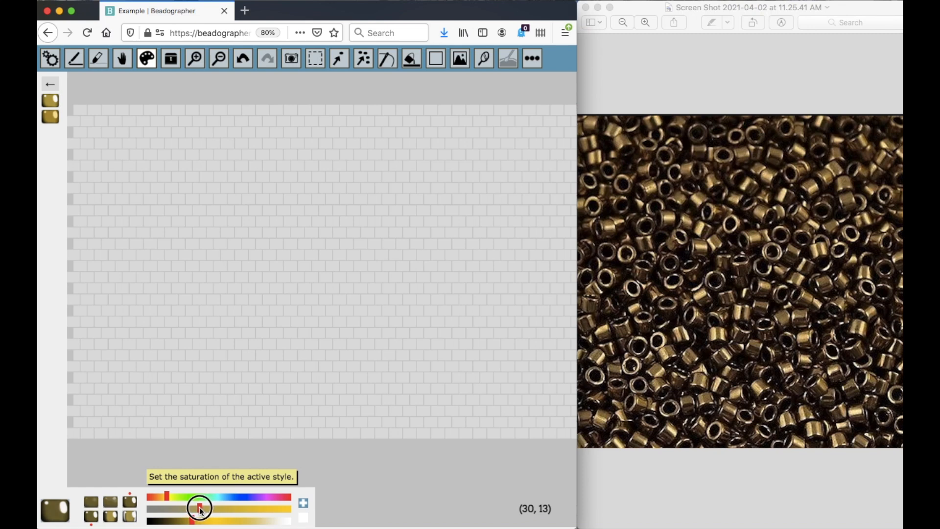
left_click_drag(192, 522, 185, 523)
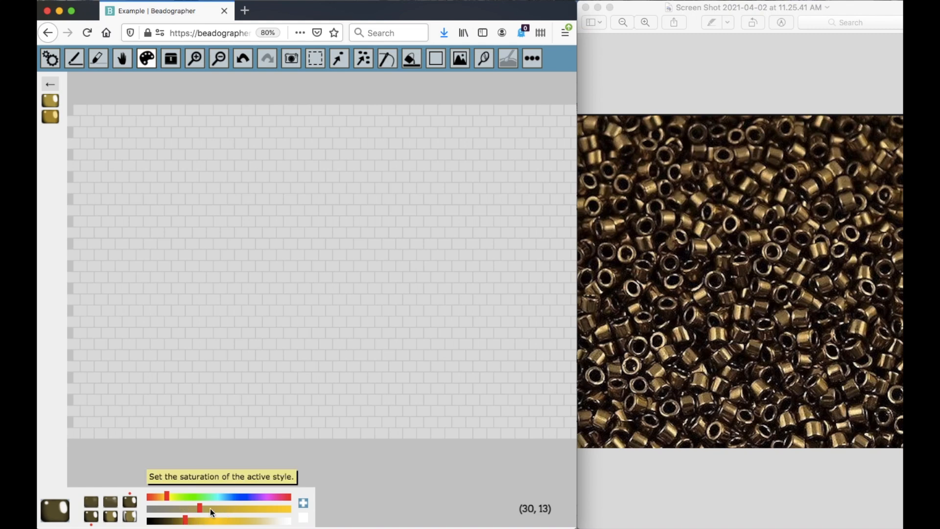
Add the dark bronze style to the palette and paint a small five-row bead cluster in the upper left of the pattern.
left_click(303, 503)
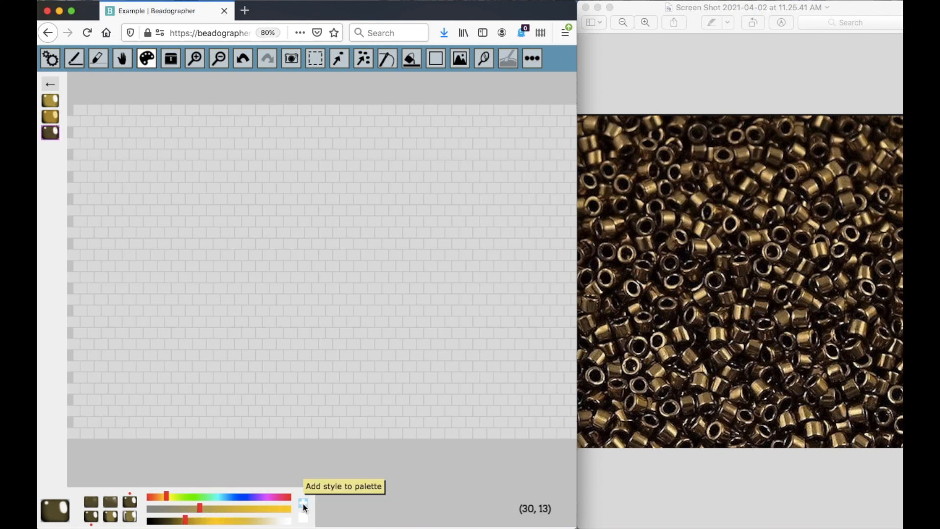
left_click(76, 59)
mouse_move(172, 207)
left_mouse_down()
mouse_move(186, 187)
mouse_move(196, 209)
mouse_move(177, 204)
mouse_move(171, 221)
mouse_move(195, 228)
mouse_move(209, 198)
left_mouse_up()
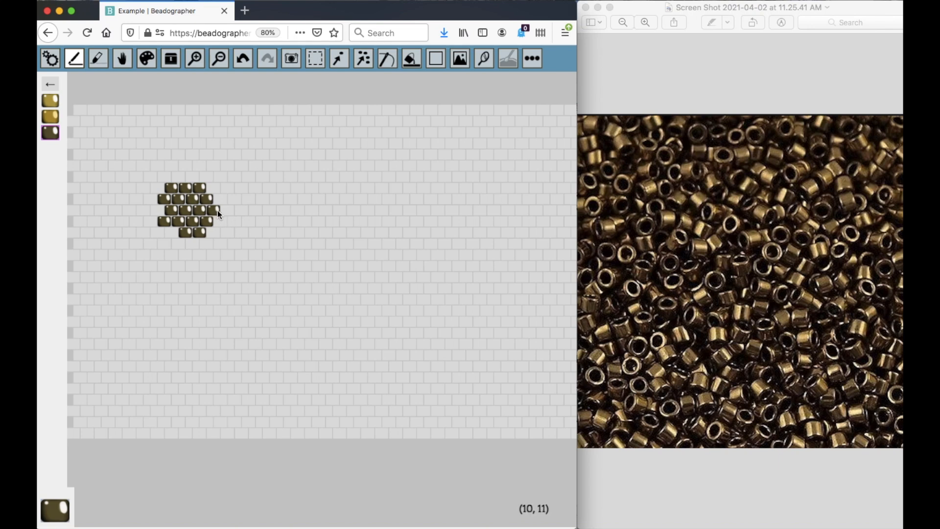
Enable the secondary color for the dark bronze style and shift its highlight hue slightly toward orange.
left_click(55, 509)
left_click(303, 517)
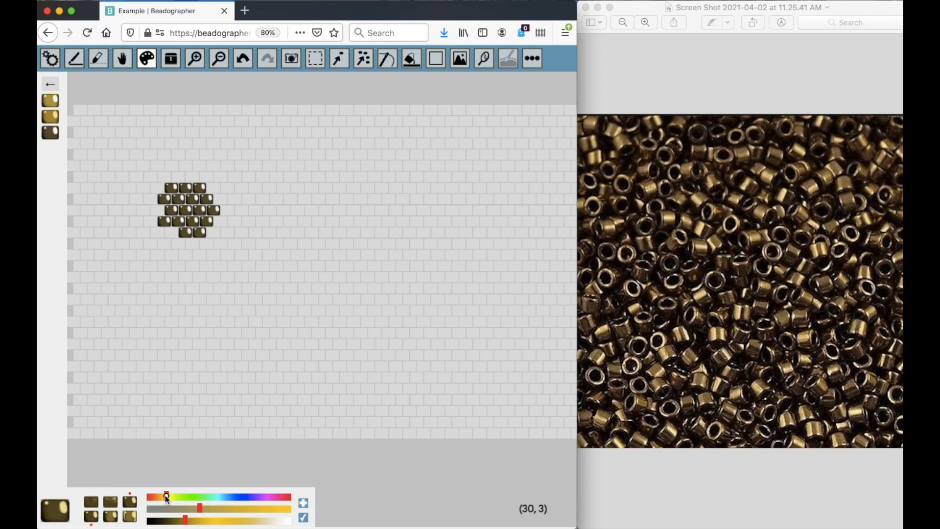
left_click_drag(167, 497, 163, 497)
Add the bronze style with orange-gold highlights to the palette and paint a six-row bead cluster to the right of the first.
left_click(303, 503)
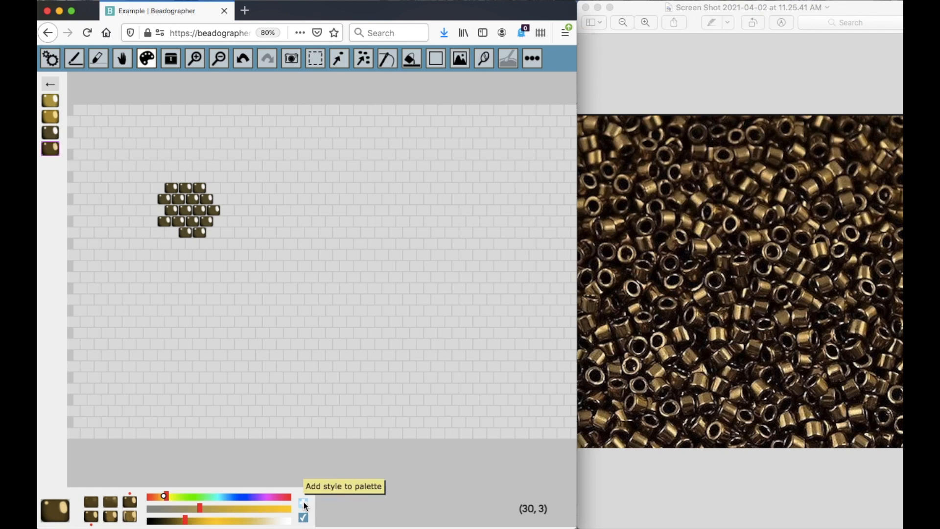
left_click(75, 58)
left_click(275, 214)
mouse_move(275, 213)
left_mouse_down()
mouse_move(255, 186)
mouse_move(283, 187)
mouse_move(270, 205)
mouse_move(271, 188)
mouse_move(279, 213)
mouse_move(254, 231)
mouse_move(254, 221)
mouse_move(273, 227)
mouse_move(291, 206)
mouse_move(274, 220)
left_mouse_up()
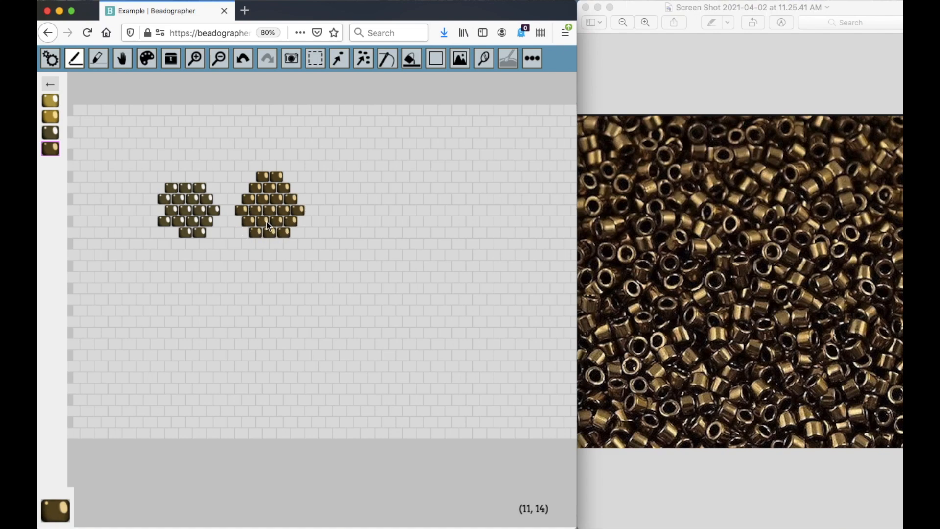